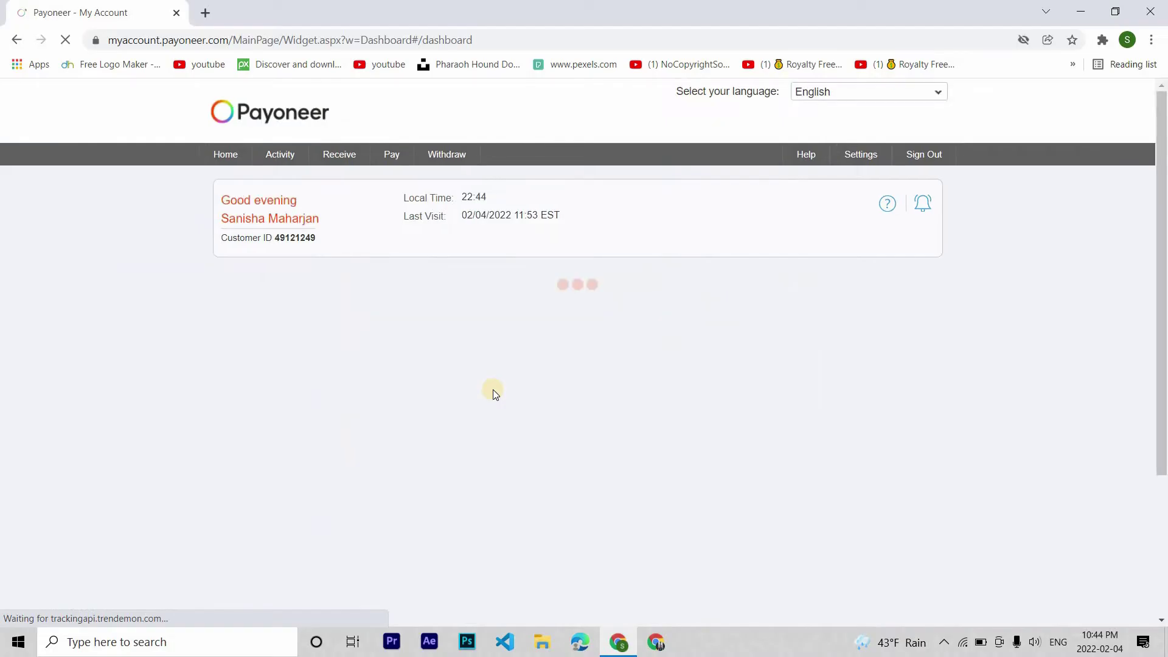
# Show the Receive submenu listing Request a Payment, Global Payment Service and Mass Payout Companies
pyautogui.scroll(-1, 494, 392)
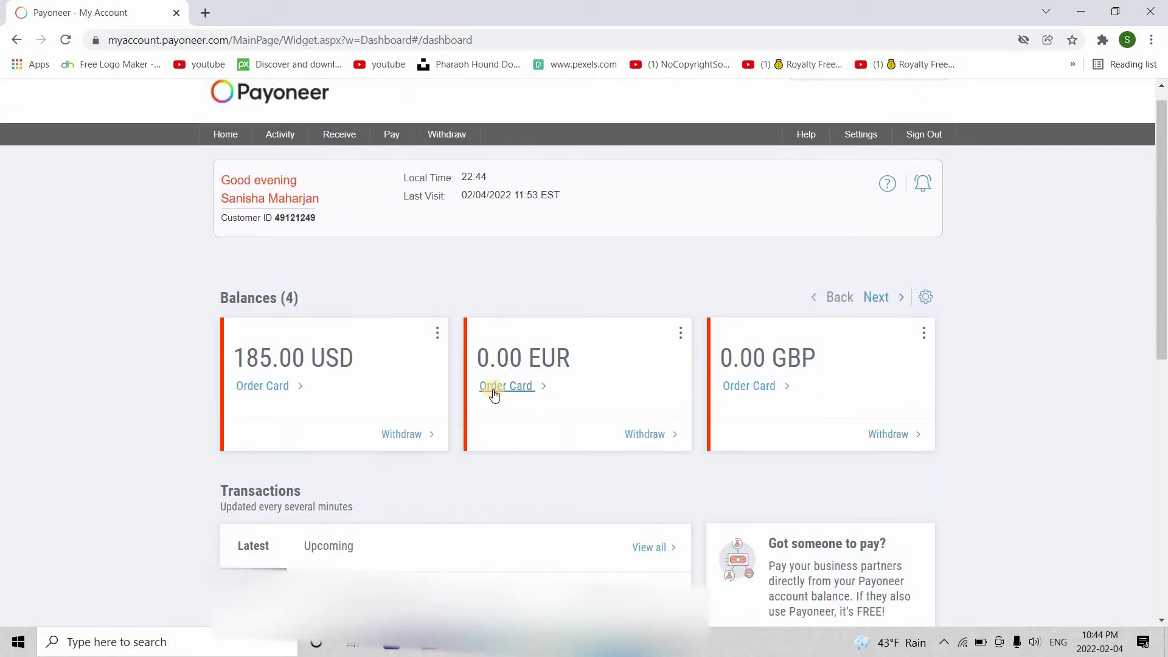
pyautogui.scroll(1, 494, 394)
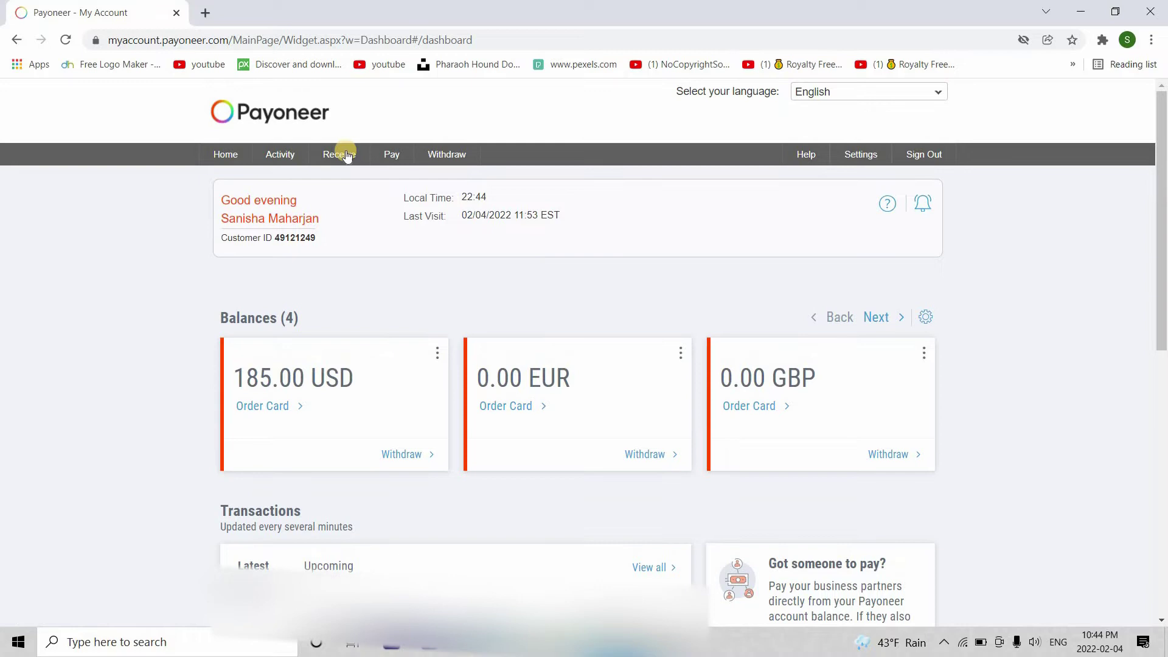
pyautogui.moveTo(346, 154)
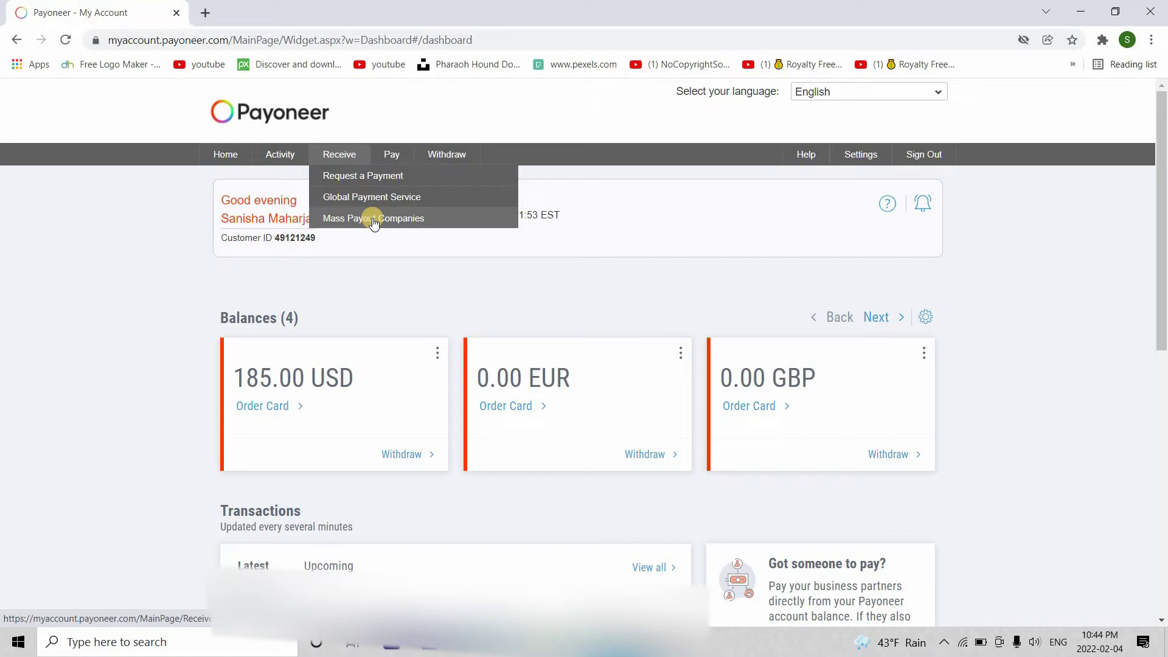
# Open the Global Payment Service receiving accounts and view, then close, the USA account's bank details
pyautogui.click(340, 195)
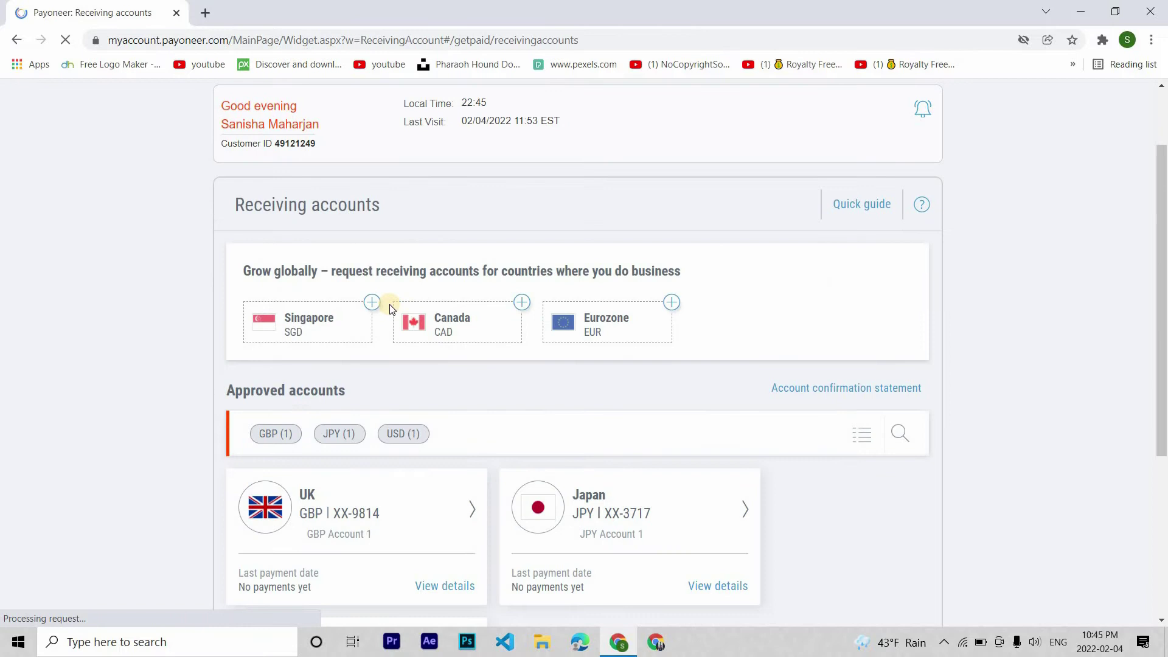
pyautogui.scroll(-5, 390, 308)
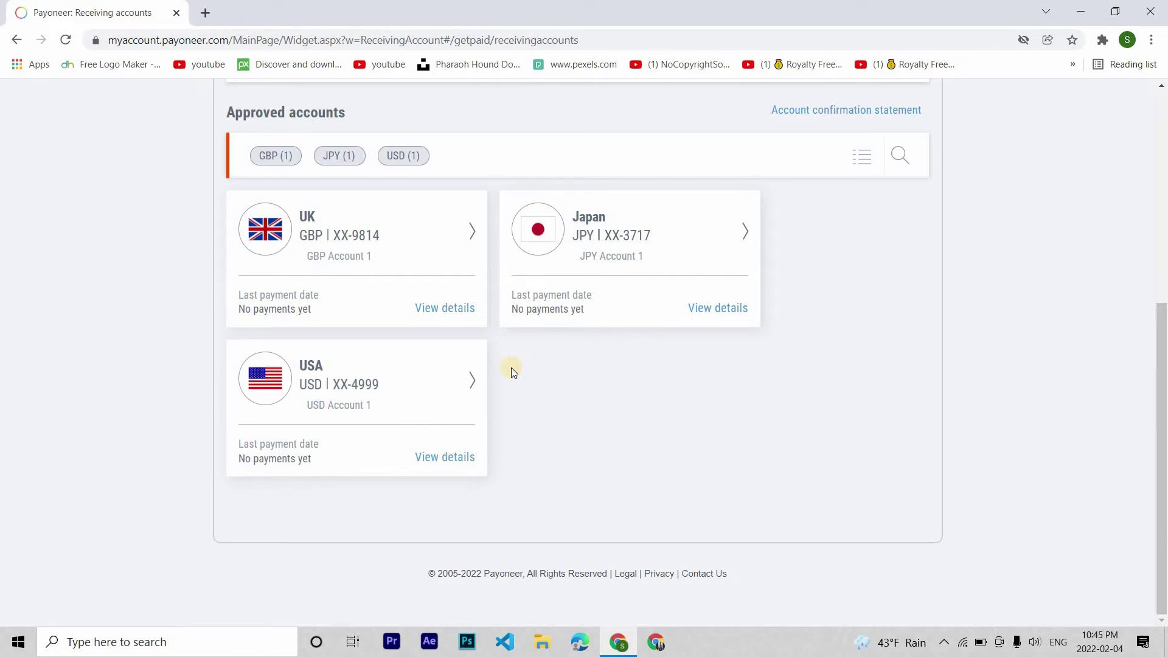
pyautogui.click(450, 376)
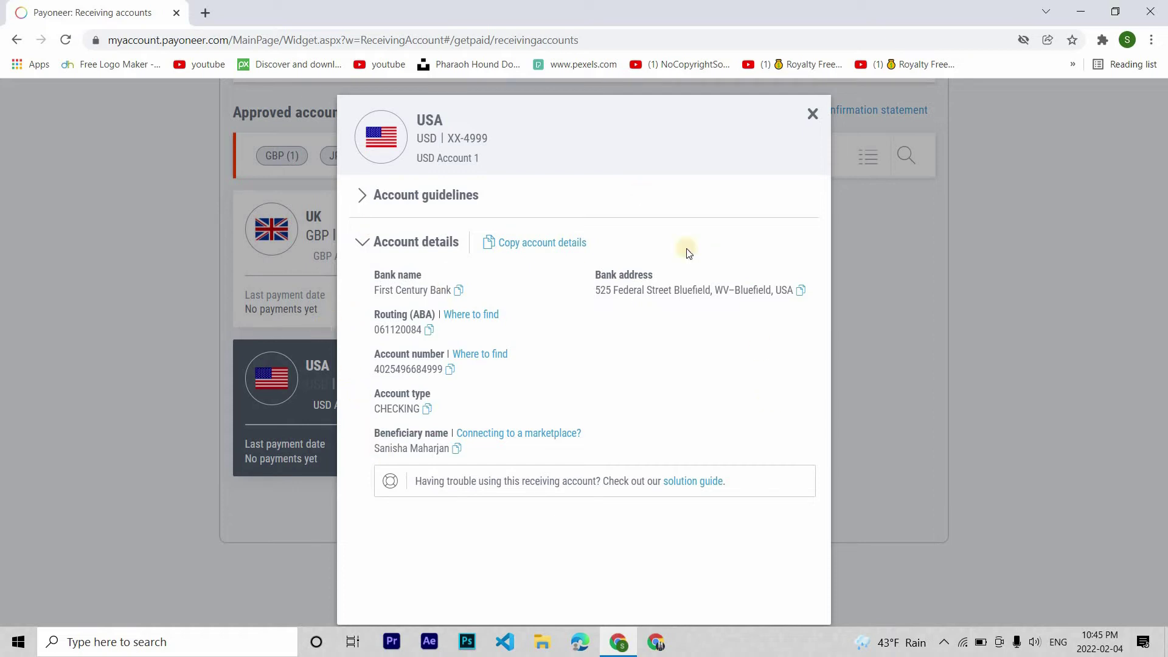
pyautogui.click(812, 117)
pyautogui.scroll(6, 528, 346)
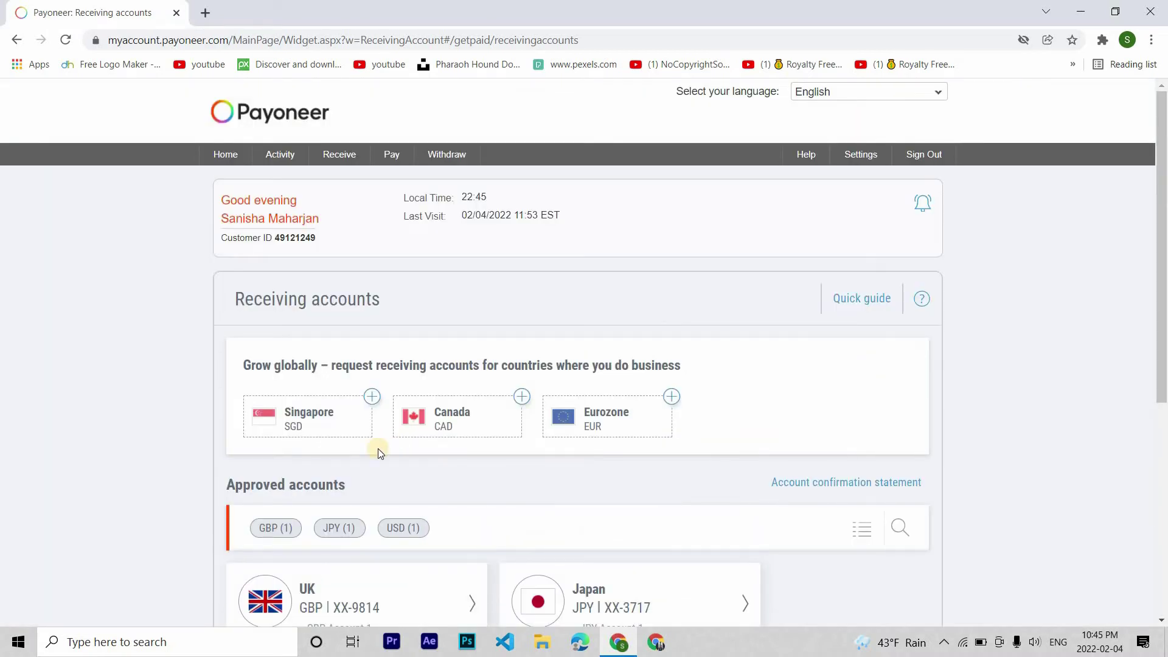
# Start a new payment request from Receive > Request a Payment
pyautogui.scroll(-5, 378, 448)
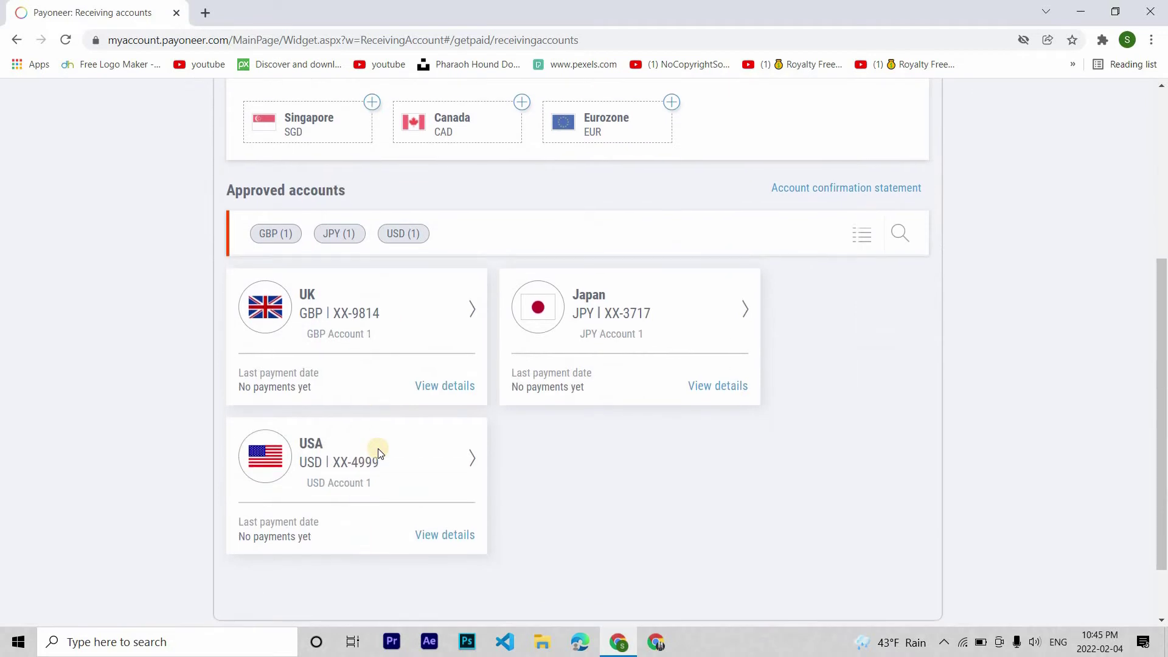
pyautogui.scroll(5, 378, 448)
pyautogui.click(450, 218)
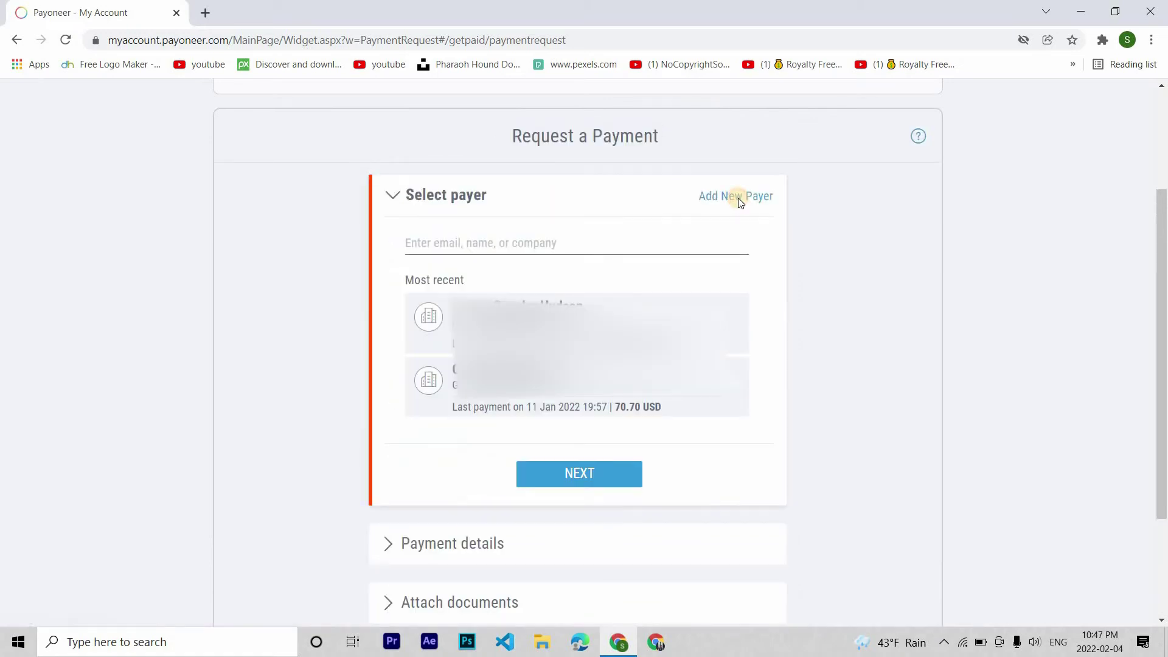
# Begin a new payer with company ABC, website abc.com and a placeholder contact first name
pyautogui.click(737, 196)
pyautogui.click(474, 257)
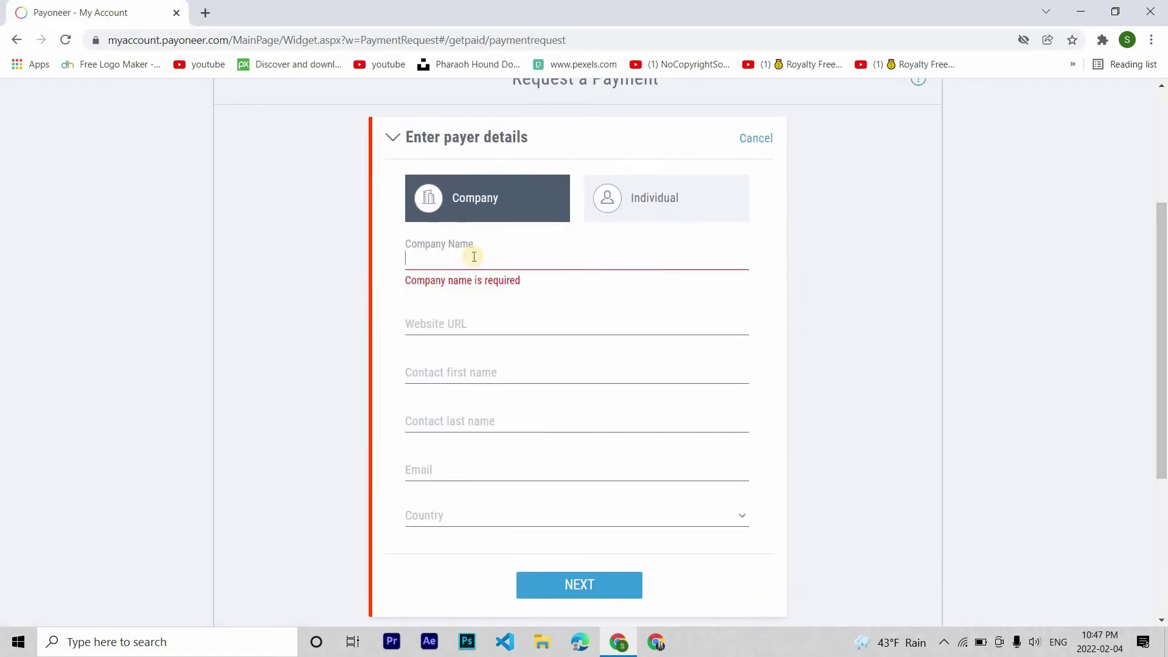
pyautogui.write('ABC')
pyautogui.click(445, 308)
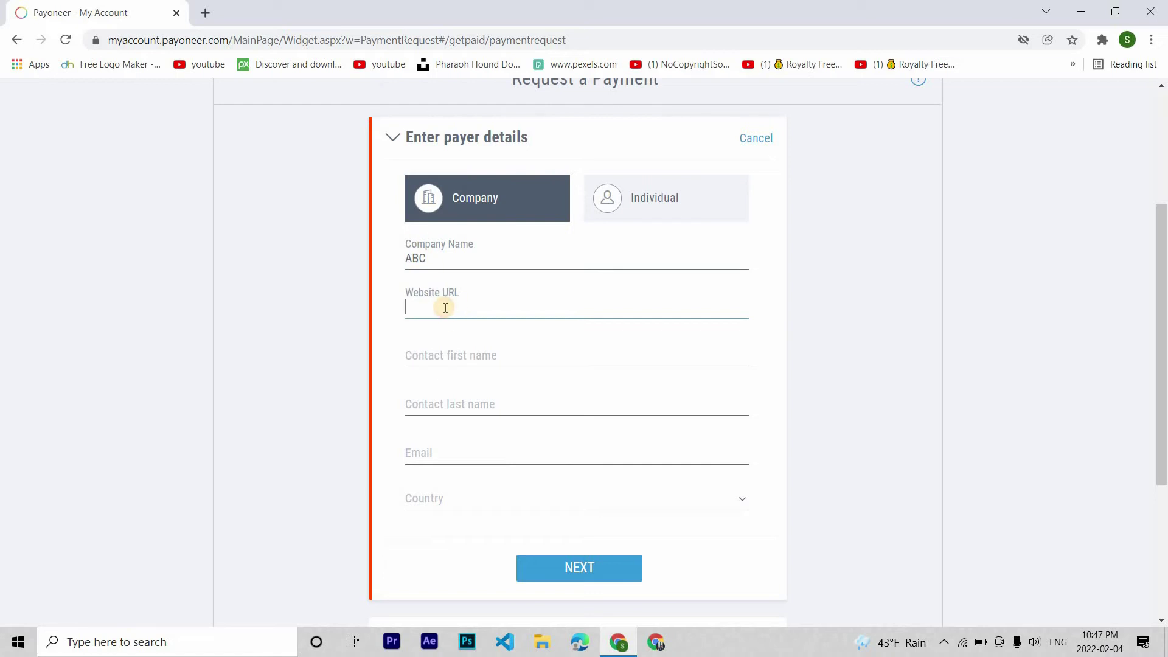
pyautogui.click(447, 348)
pyautogui.click(444, 312)
pyautogui.write('a')
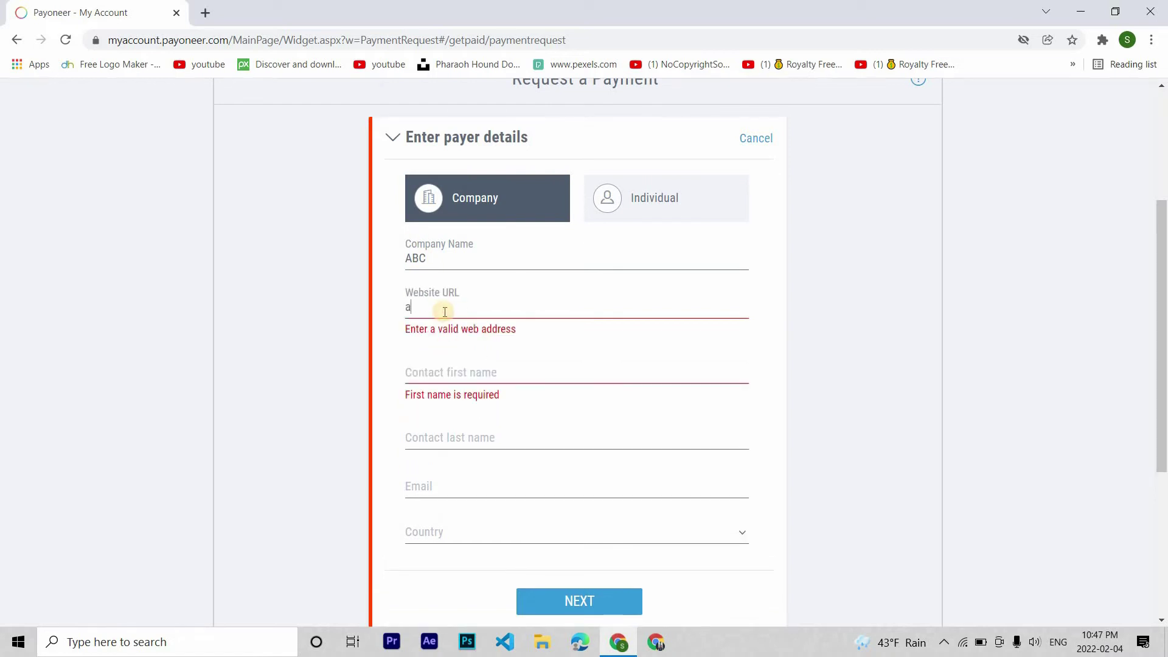
pyautogui.write('bc.com')
pyautogui.click(441, 357)
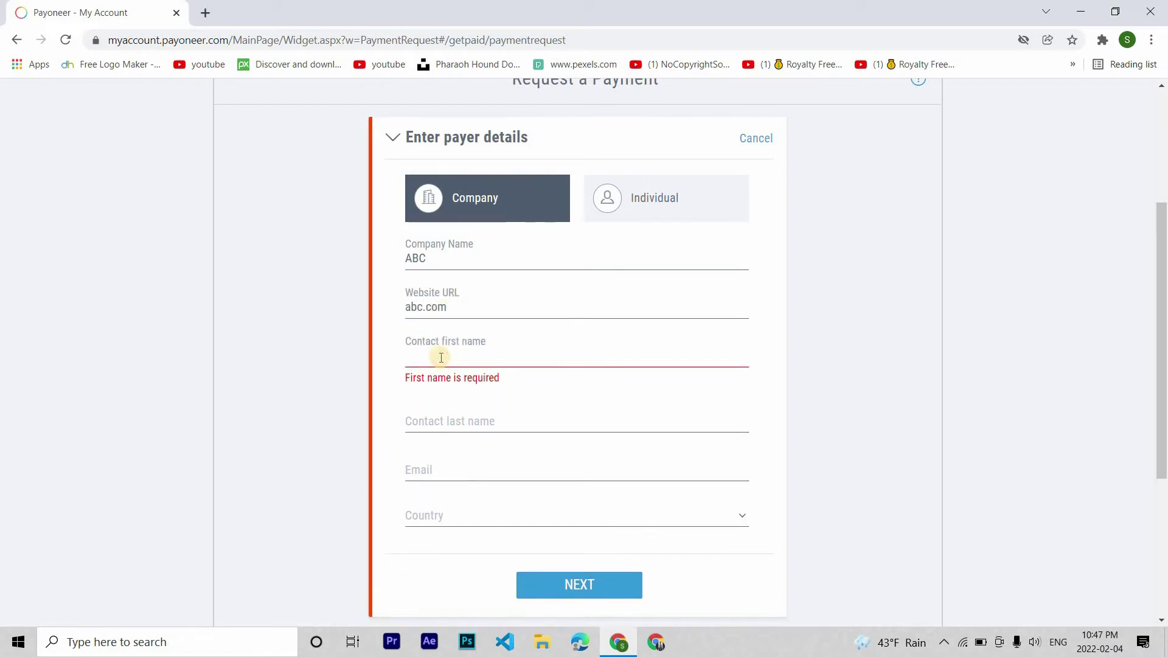
pyautogui.write('XYZ')
# Fill placeholder last name and email, leave the country unset, and abandon the new-payer form
pyautogui.click(454, 400)
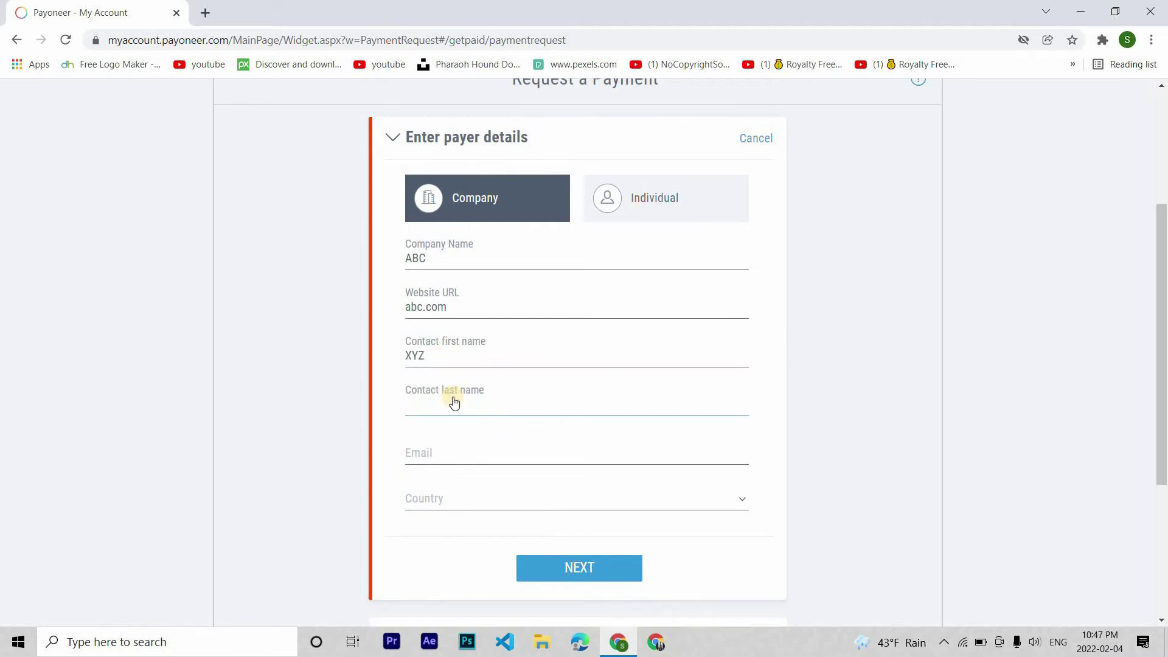
pyautogui.scroll(-2, 462, 365)
pyautogui.write('aaa')
pyautogui.click(450, 344)
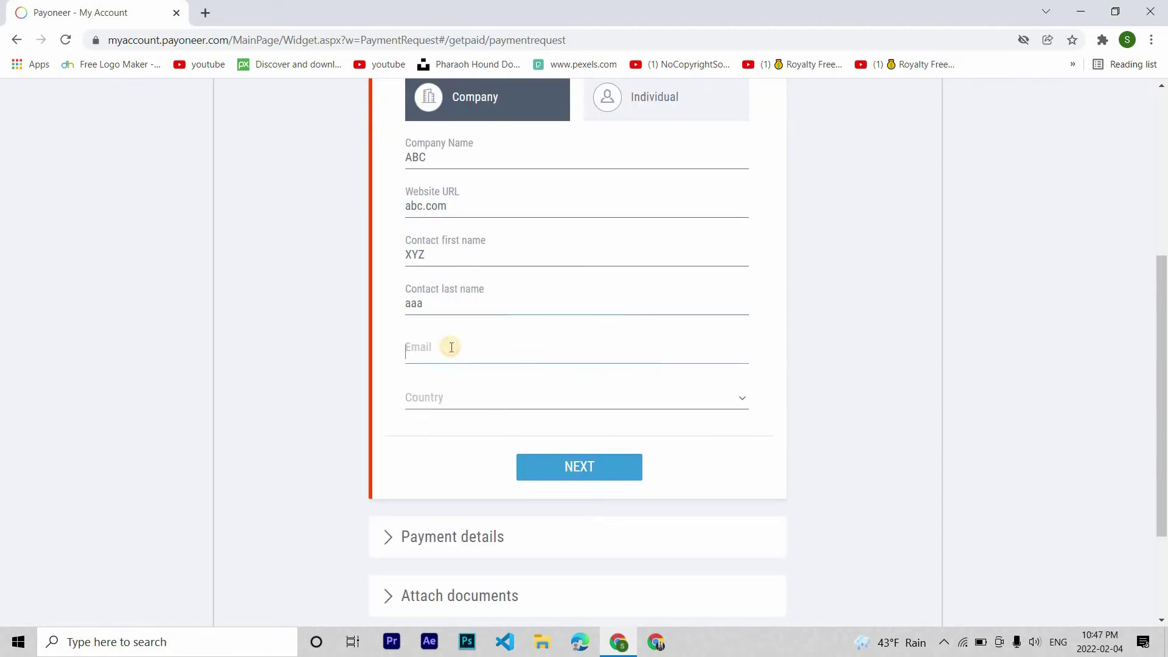
pyautogui.write('aaa')
pyautogui.click(447, 396)
pyautogui.click(517, 385)
pyautogui.scroll(-3, 514, 364)
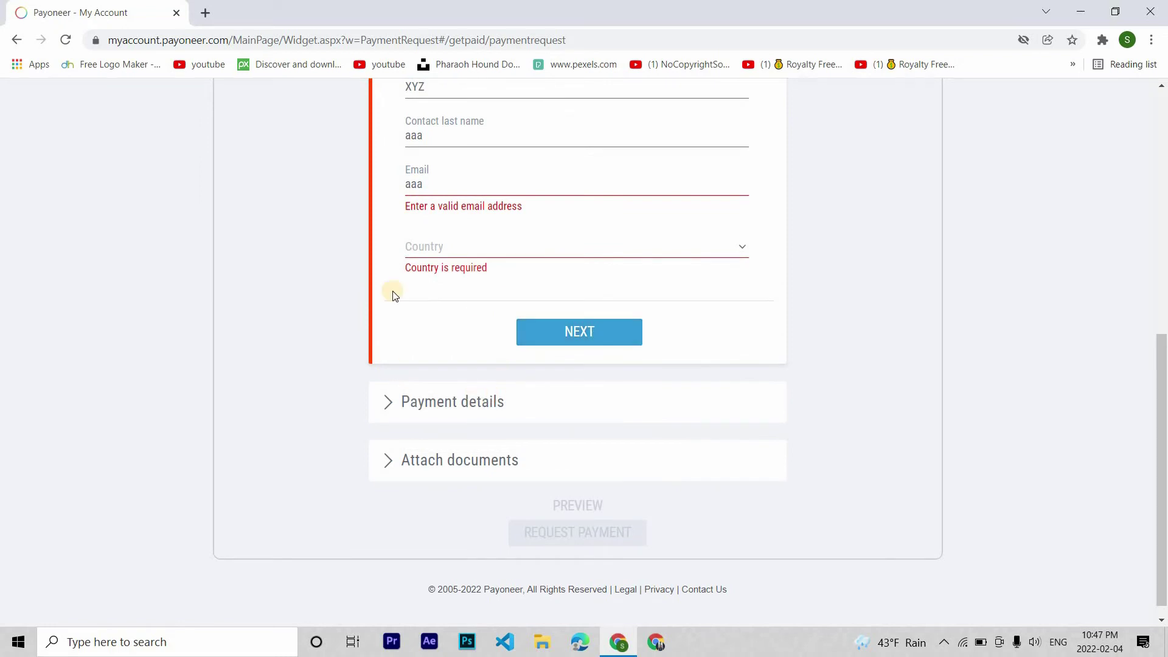
pyautogui.scroll(5, 393, 295)
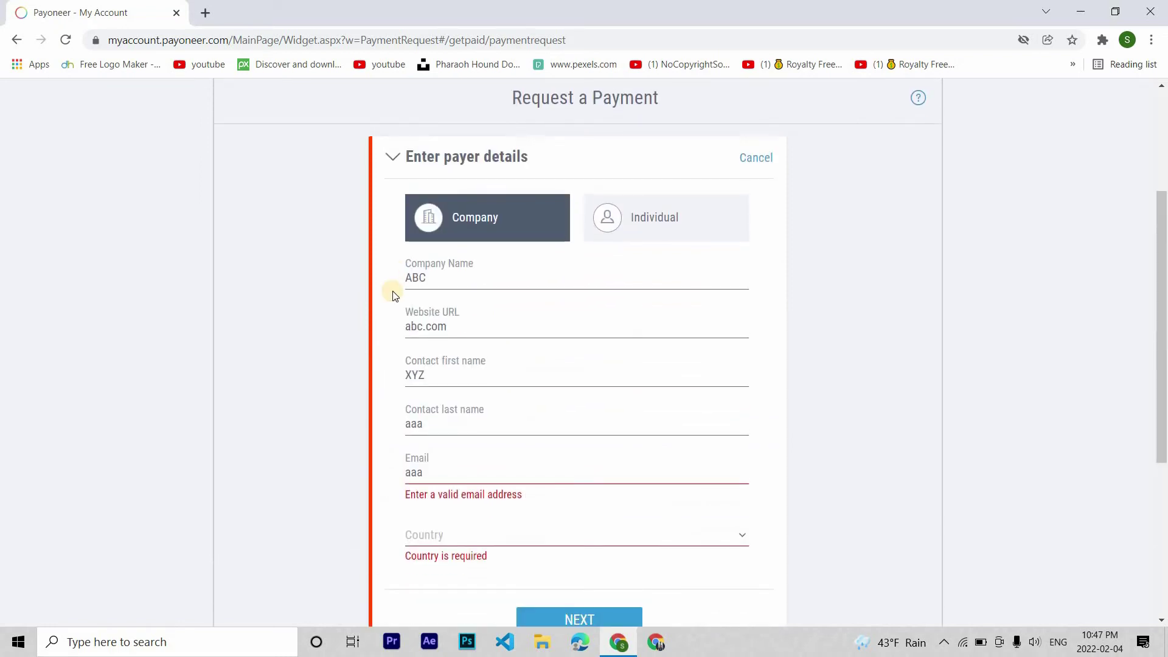
pyautogui.hscroll(-5, 350, 191)
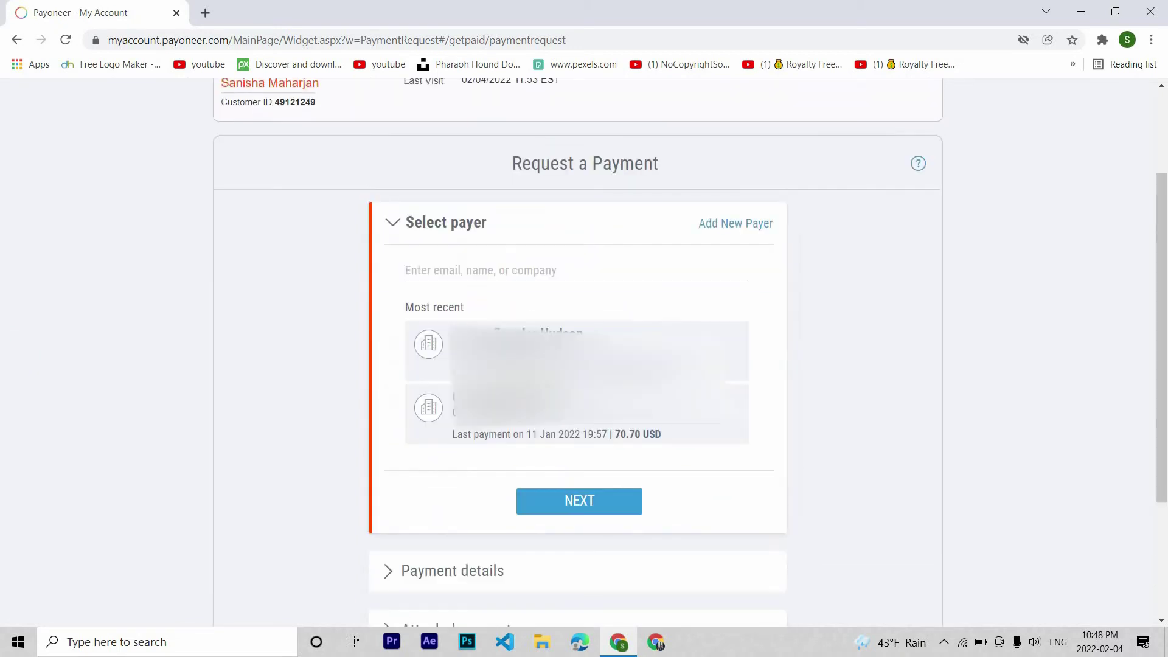
# Choose the first recent payer and continue to the payment details
pyautogui.click(571, 331)
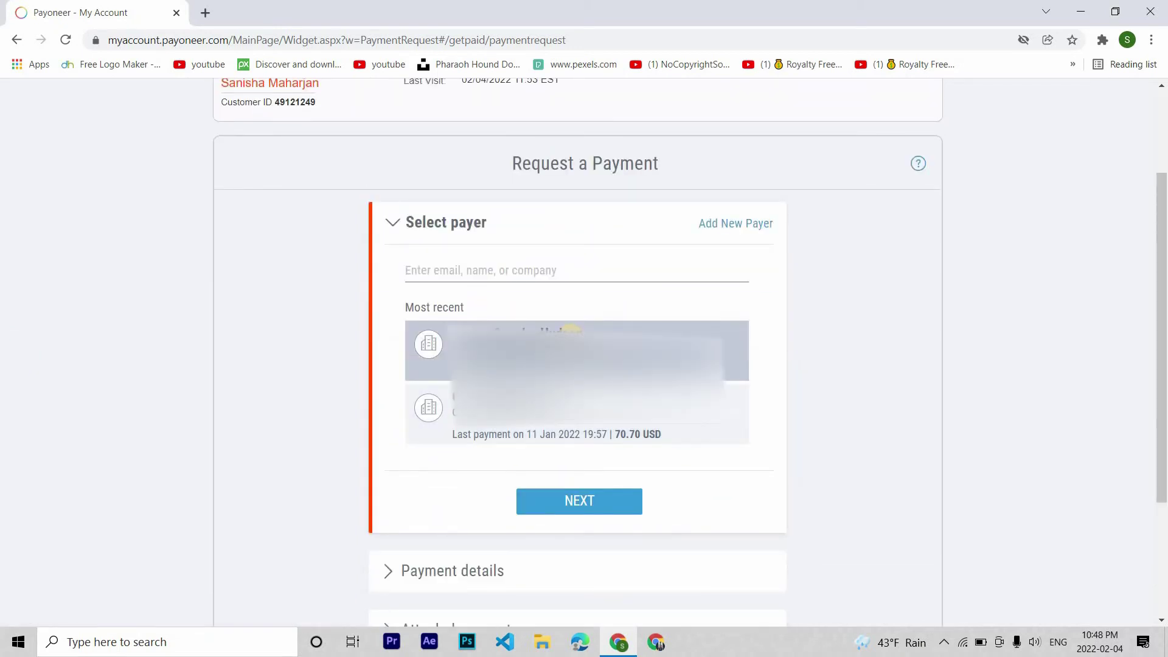
pyautogui.click(571, 331)
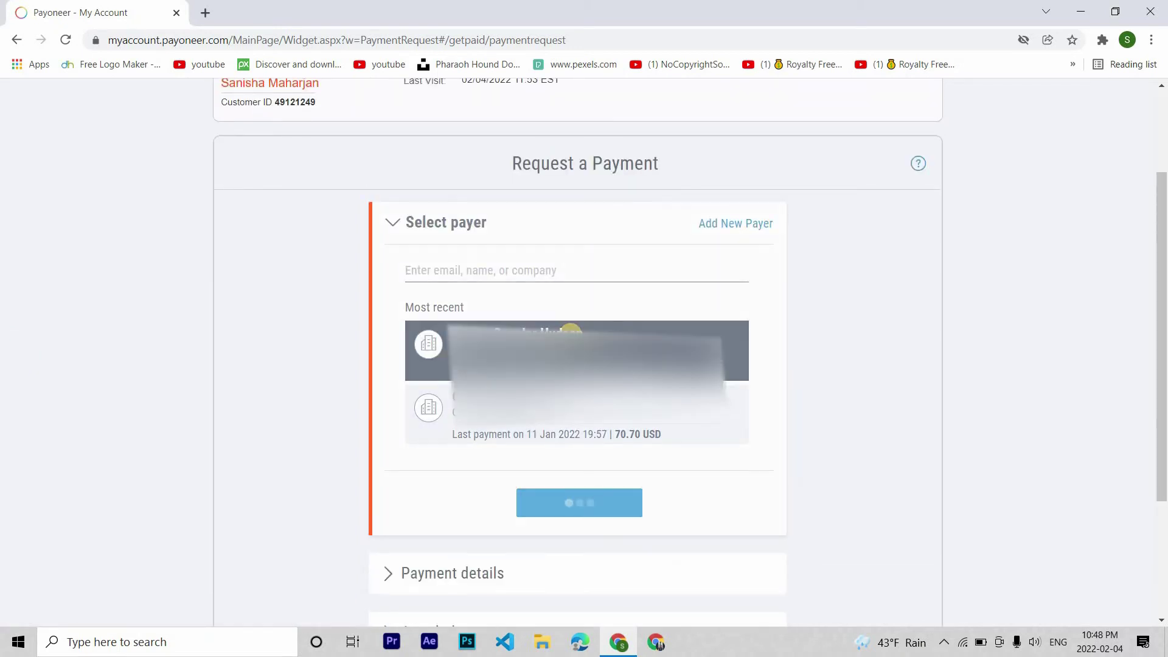
pyautogui.scroll(-4, 572, 335)
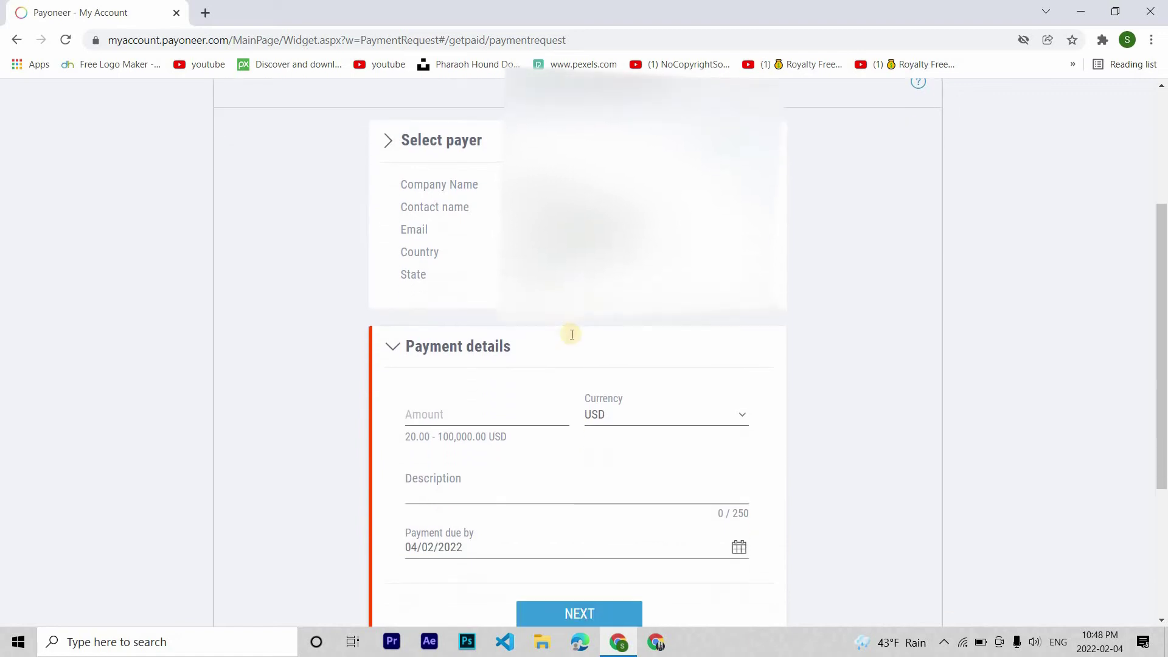
# Set amount 40 USD, description 'For the week.' and due date 5 February 2022
pyautogui.click(519, 188)
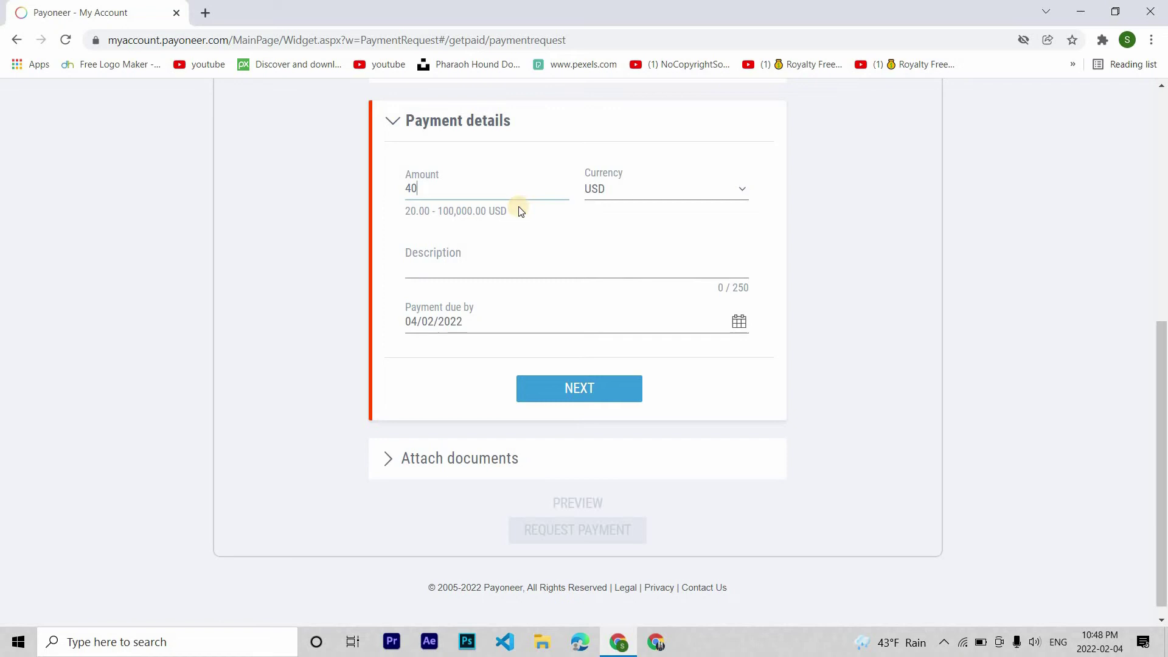
pyautogui.click(517, 259)
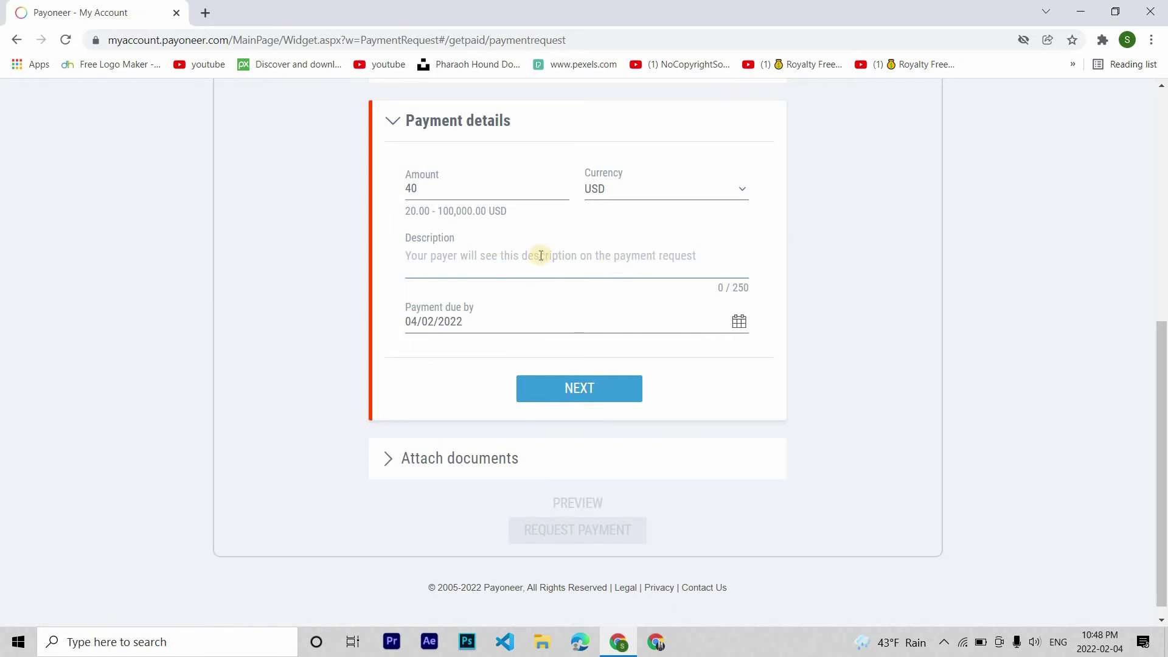
pyautogui.write('For the work.')
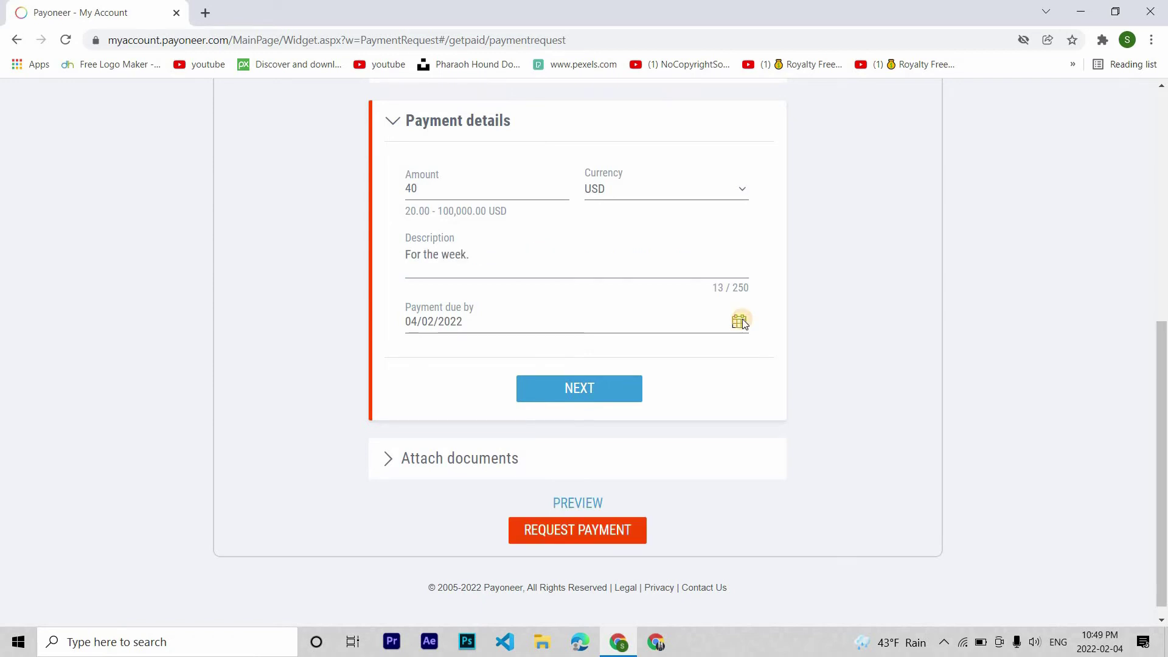
pyautogui.click(742, 320)
pyautogui.click(643, 311)
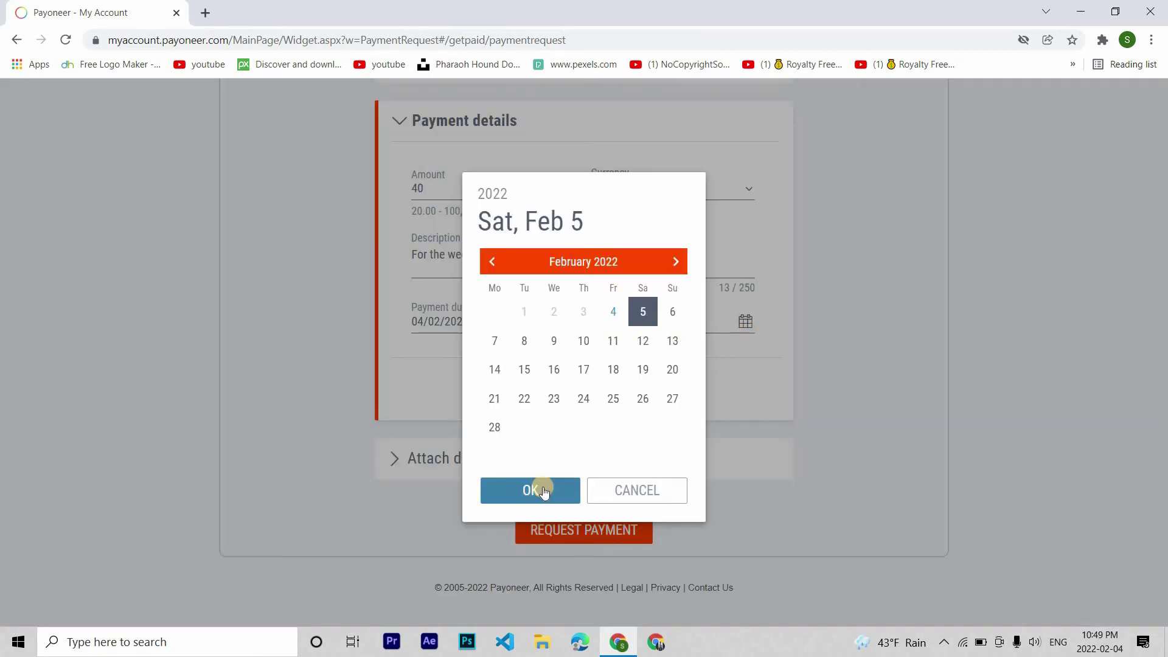
pyautogui.click(543, 490)
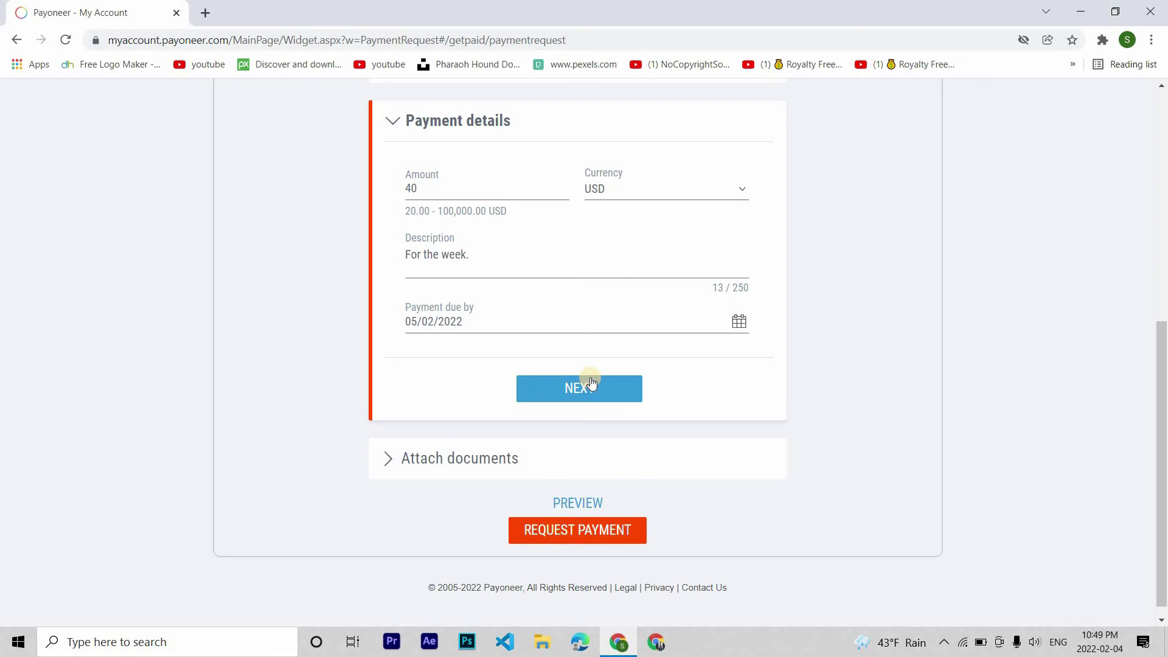
# Continue to the Attach documents step and bring up options for the 'Create a professional invoice' link
pyautogui.click(588, 394)
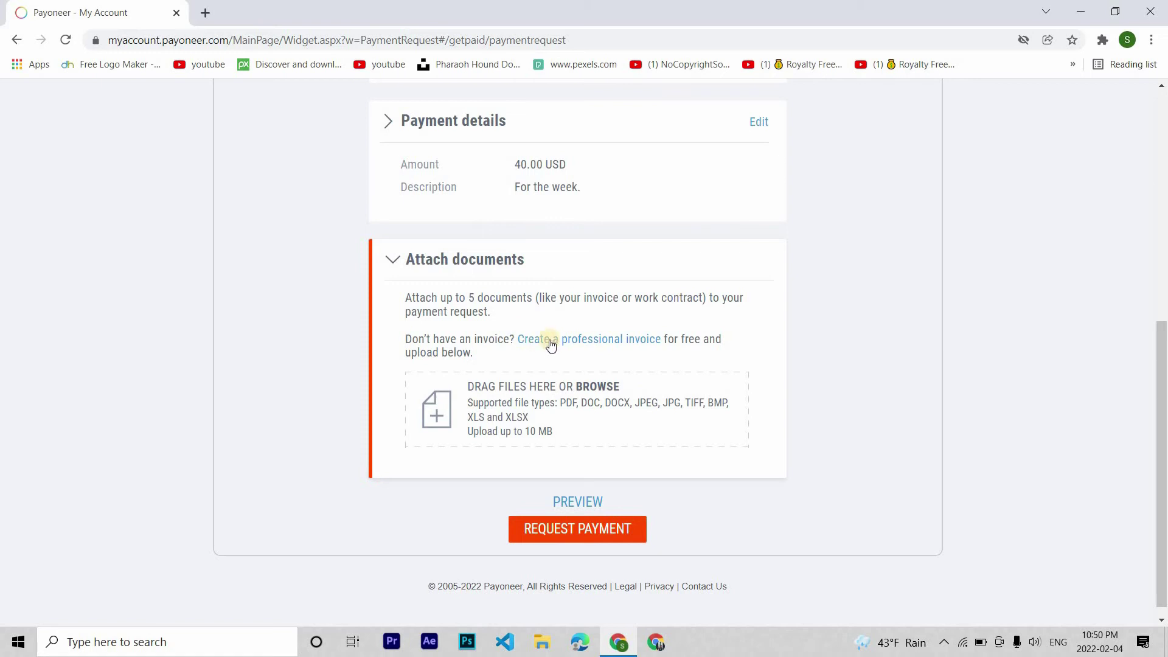
pyautogui.scroll(-1, 556, 345)
pyautogui.rightClick(597, 334)
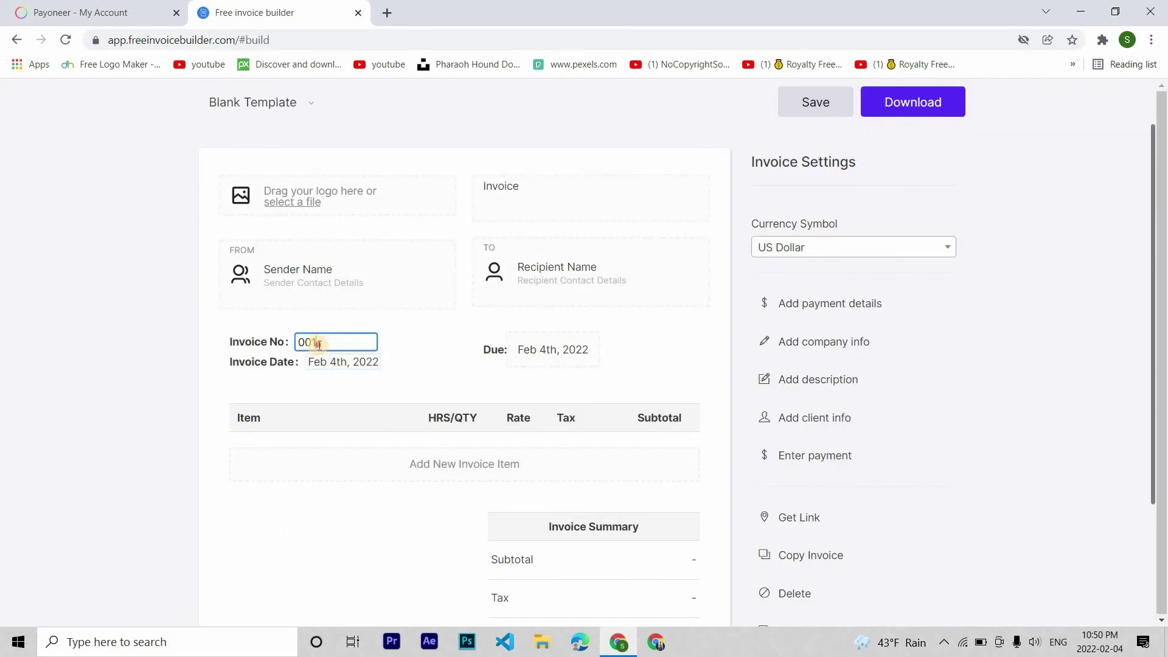
# Select invoice number 001 and add a blank item line, stepping through Item, HRS/QTY and Rate
pyautogui.moveTo(346, 339); pyautogui.dragTo(294, 340)
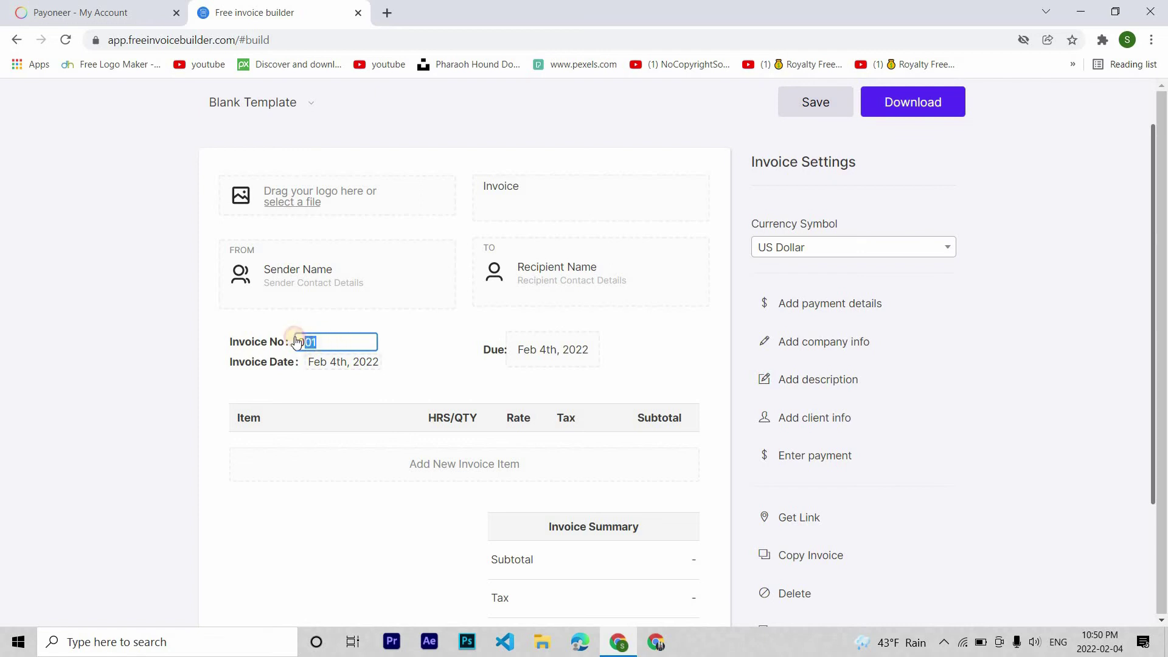
pyautogui.click(338, 326)
pyautogui.scroll(-1, 430, 417)
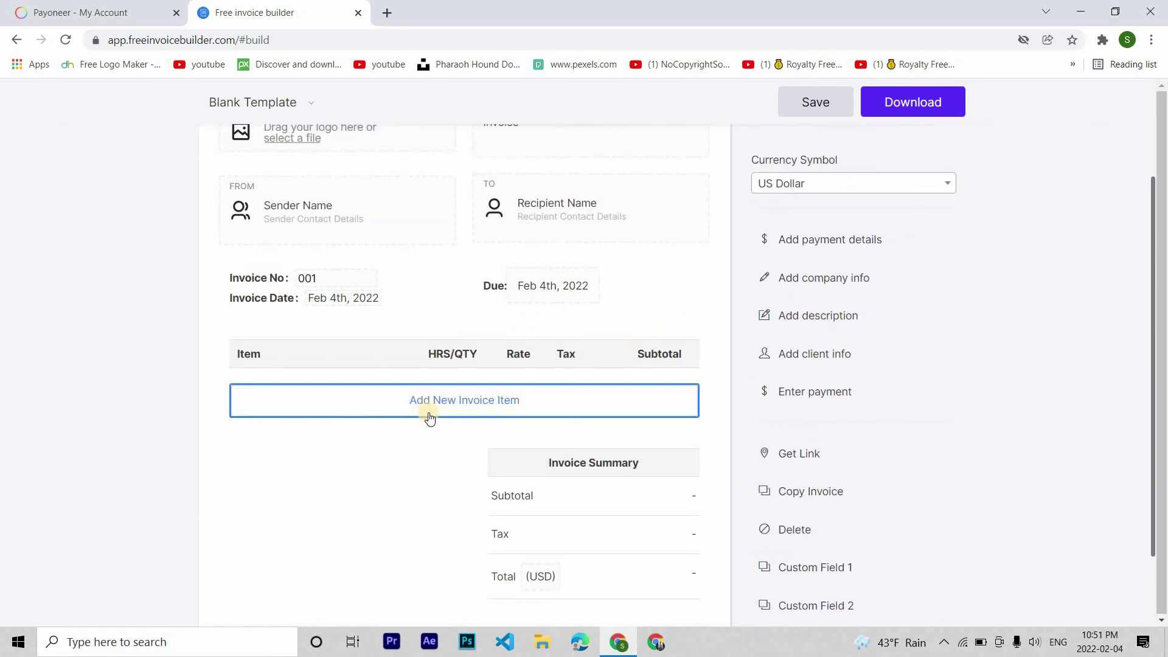
pyautogui.click(430, 417)
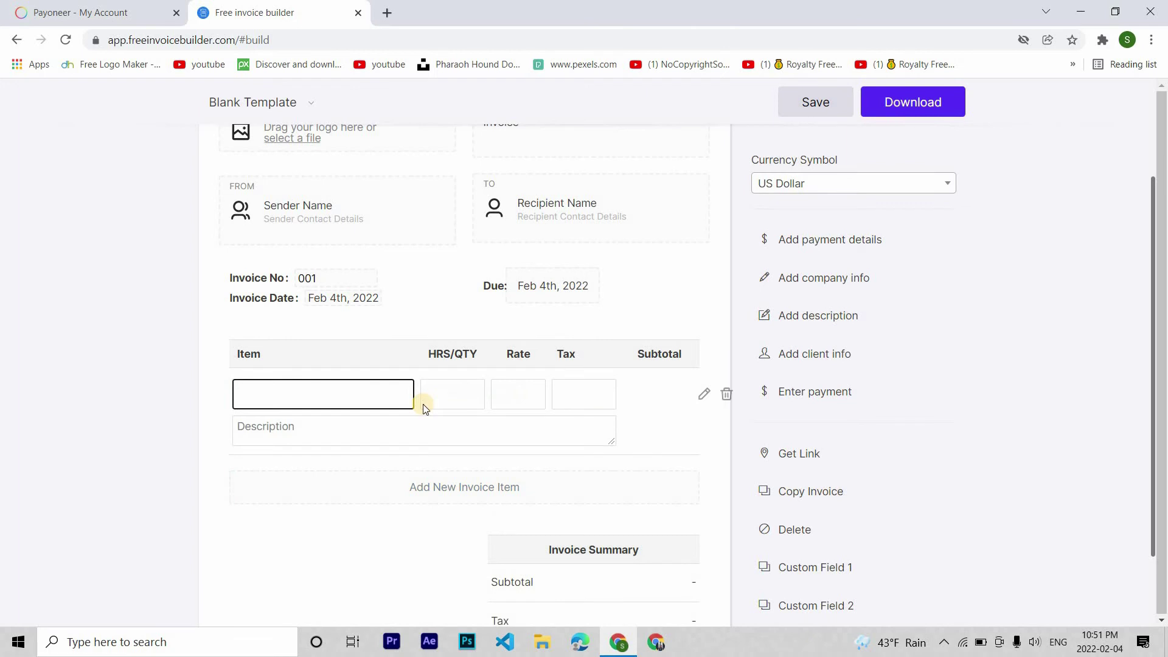
pyautogui.click(359, 381)
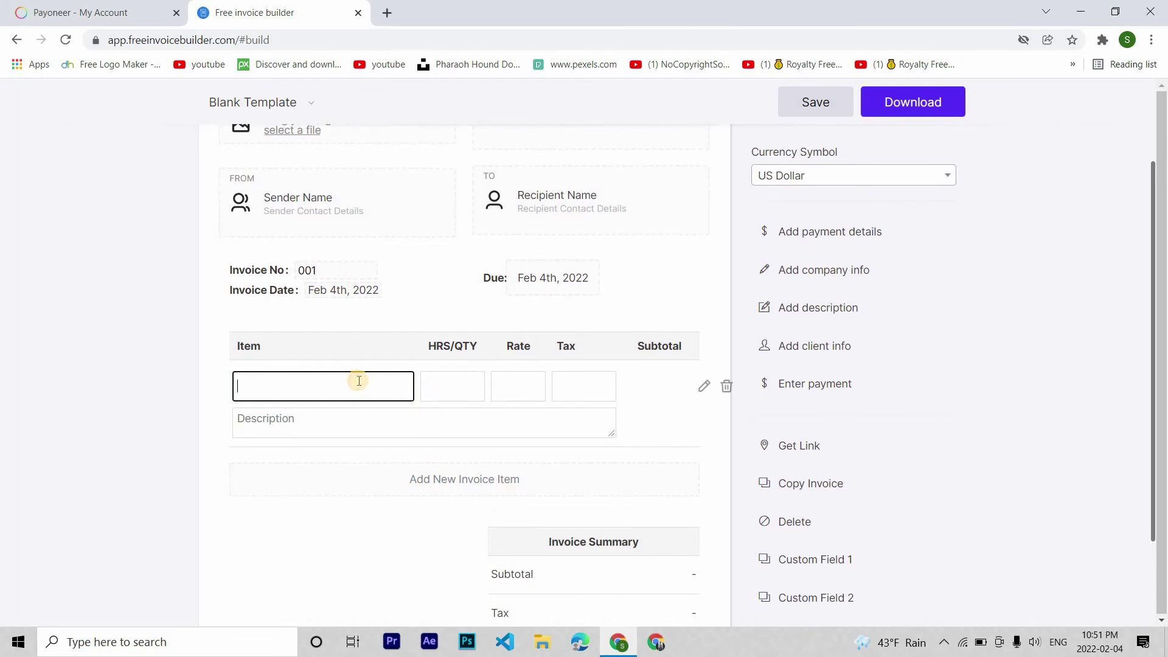
pyautogui.click(459, 398)
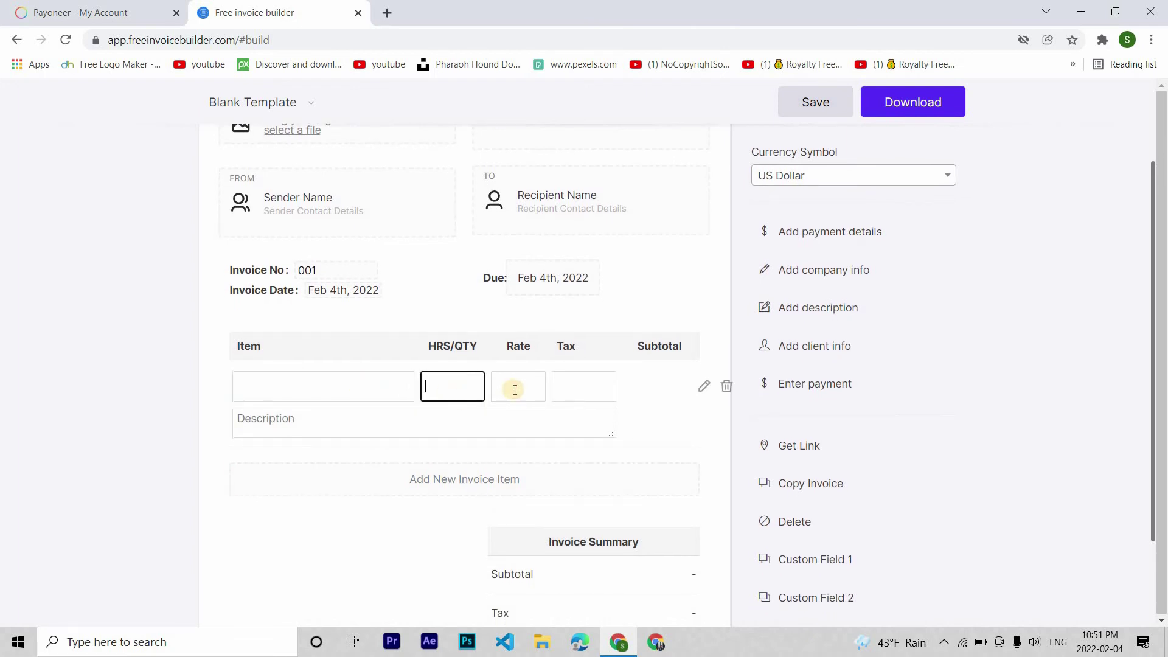
pyautogui.click(519, 385)
# Close the invoice builder tab and submit the 40 USD payment request
pyautogui.click(579, 385)
pyautogui.hotkey('ctrl', 'w')
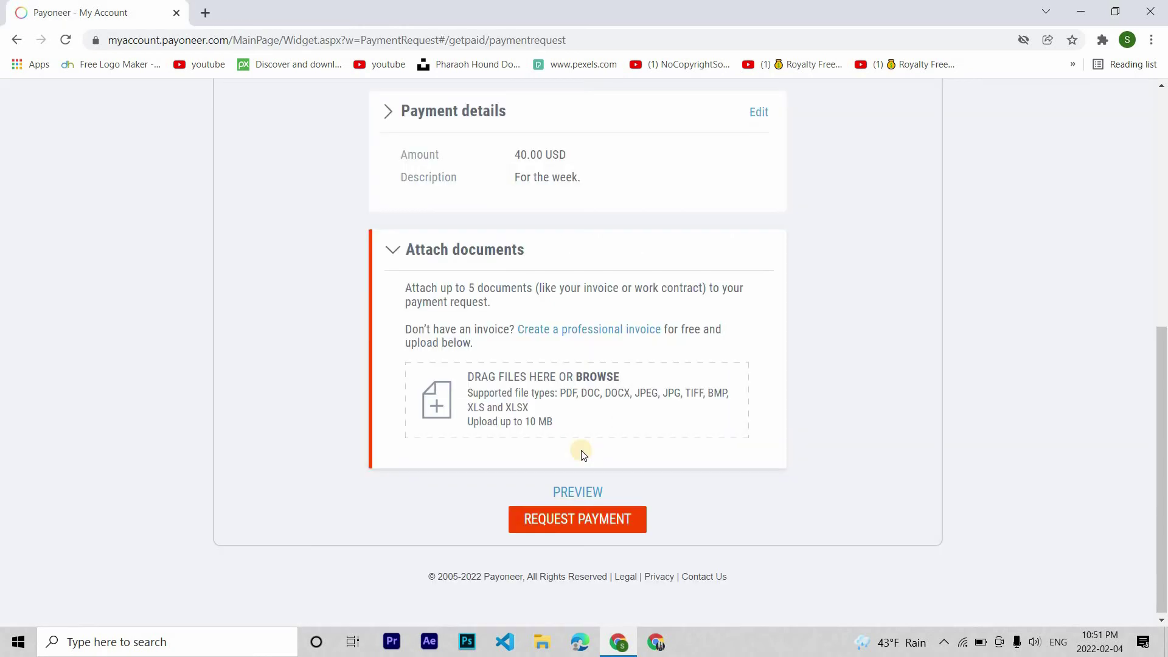
pyautogui.click(564, 520)
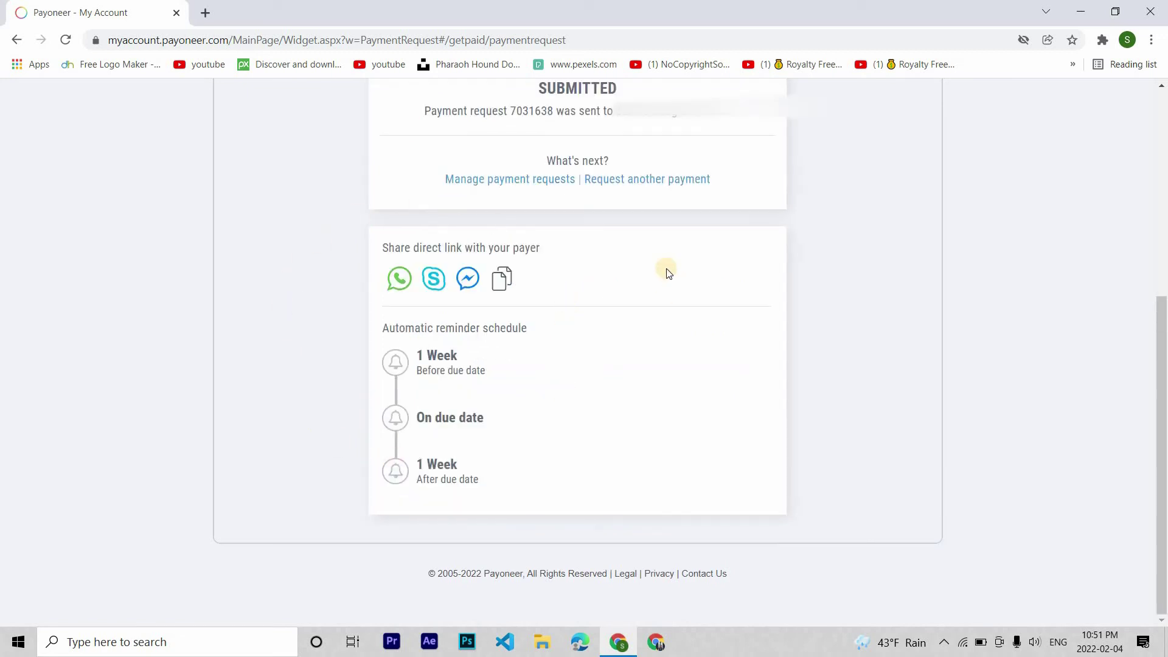
# Copy the direct payment link for the payer from the confirmation
pyautogui.scroll(1, 666, 272)
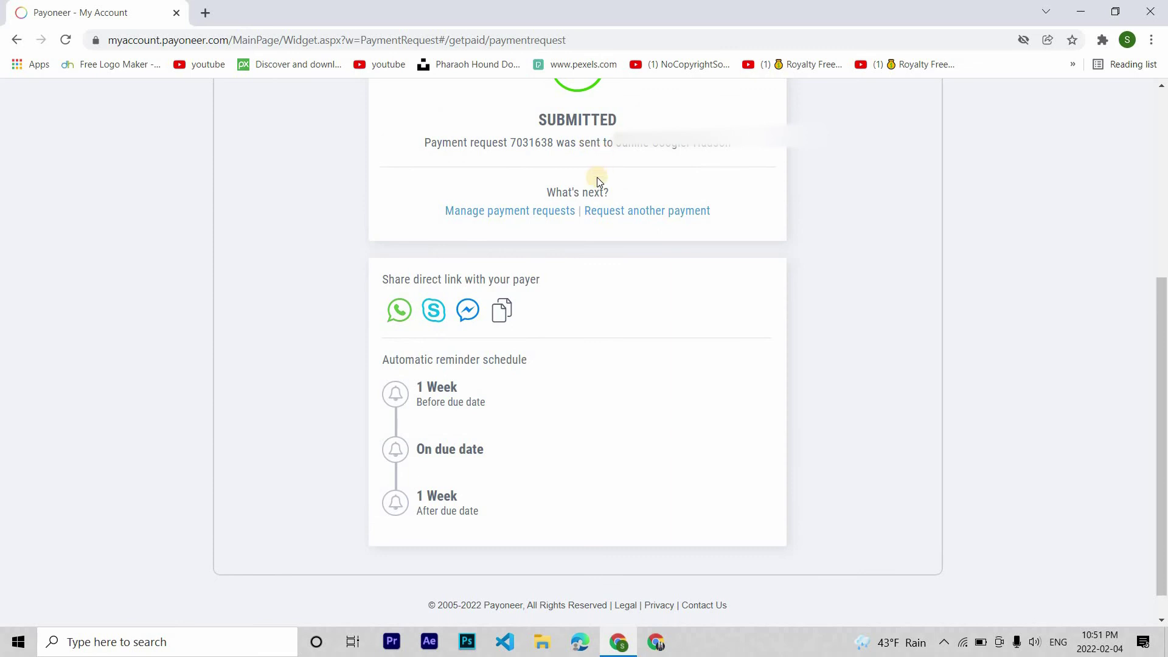
pyautogui.scroll(-1, 597, 177)
pyautogui.click(502, 281)
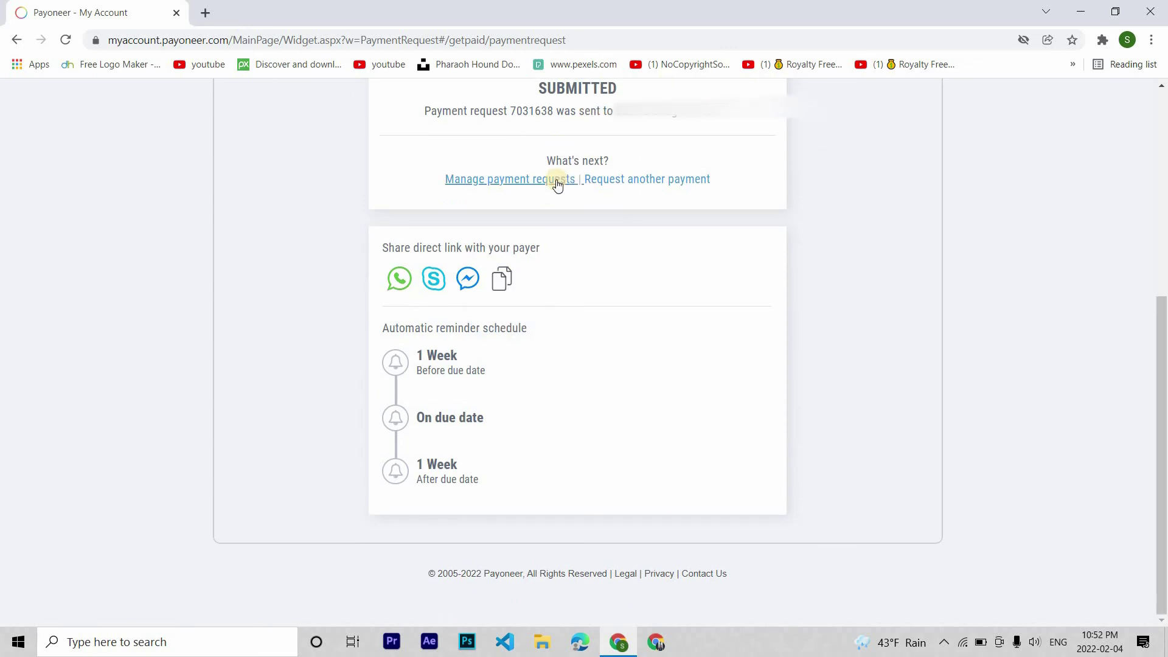
# Open Manage payment requests and scan the sent list for the pending request due 5 Feb 2022
pyautogui.click(489, 179)
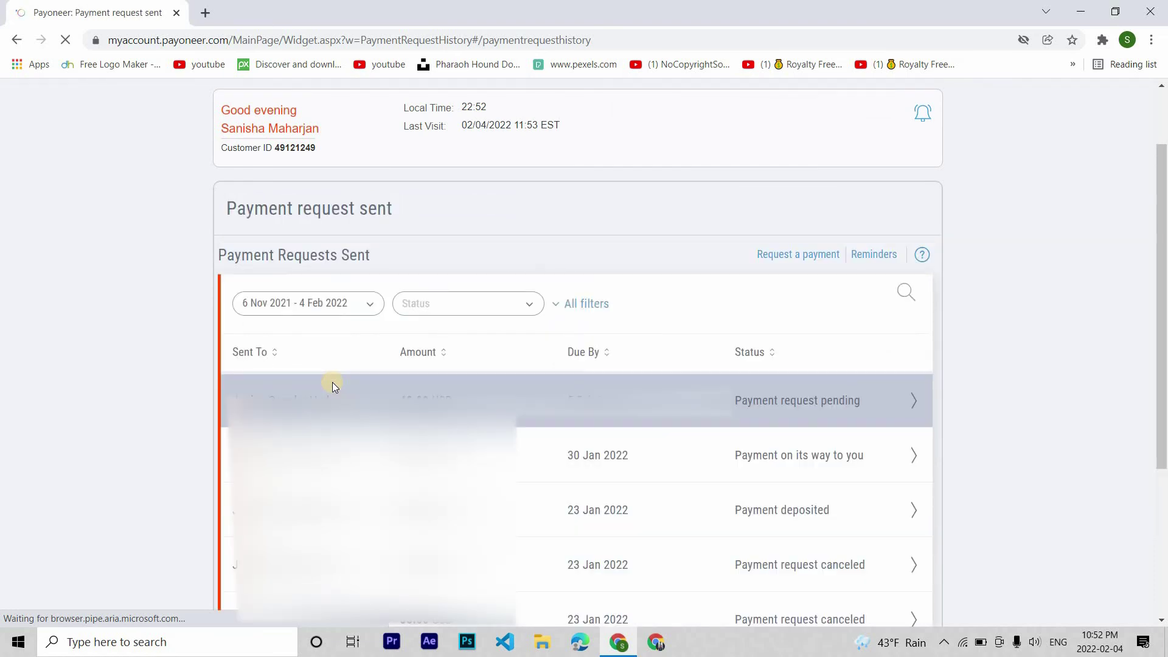
pyautogui.scroll(-1, 332, 381)
pyautogui.scroll(-3, 332, 382)
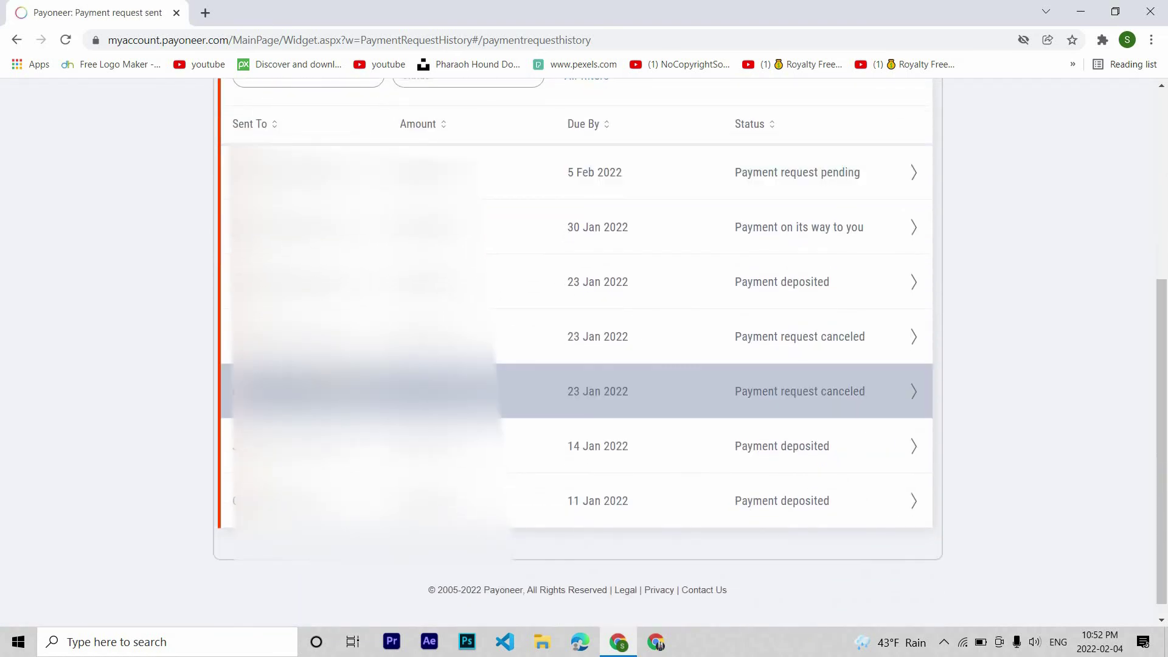
pyautogui.scroll(1, 332, 382)
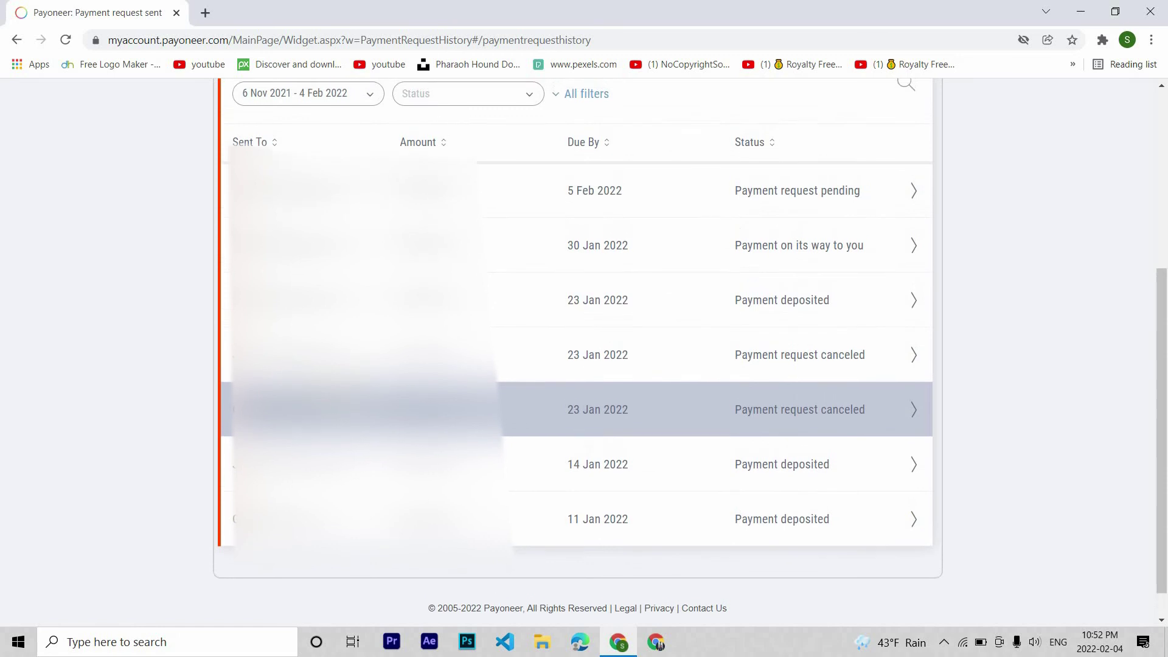
pyautogui.scroll(4, 334, 390)
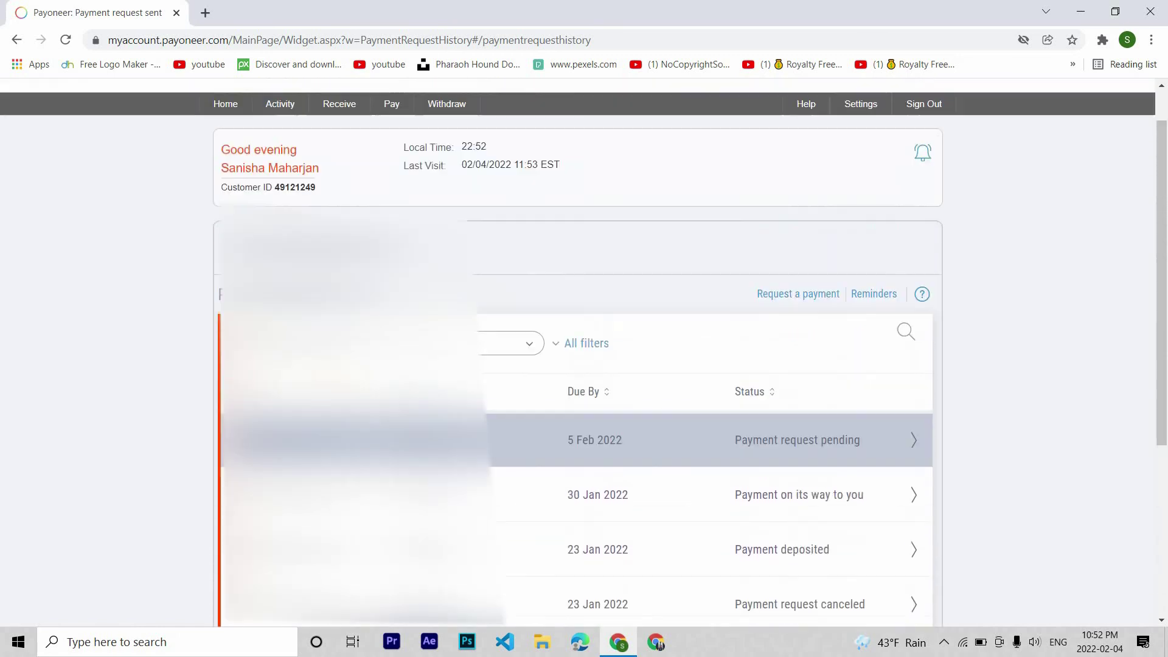